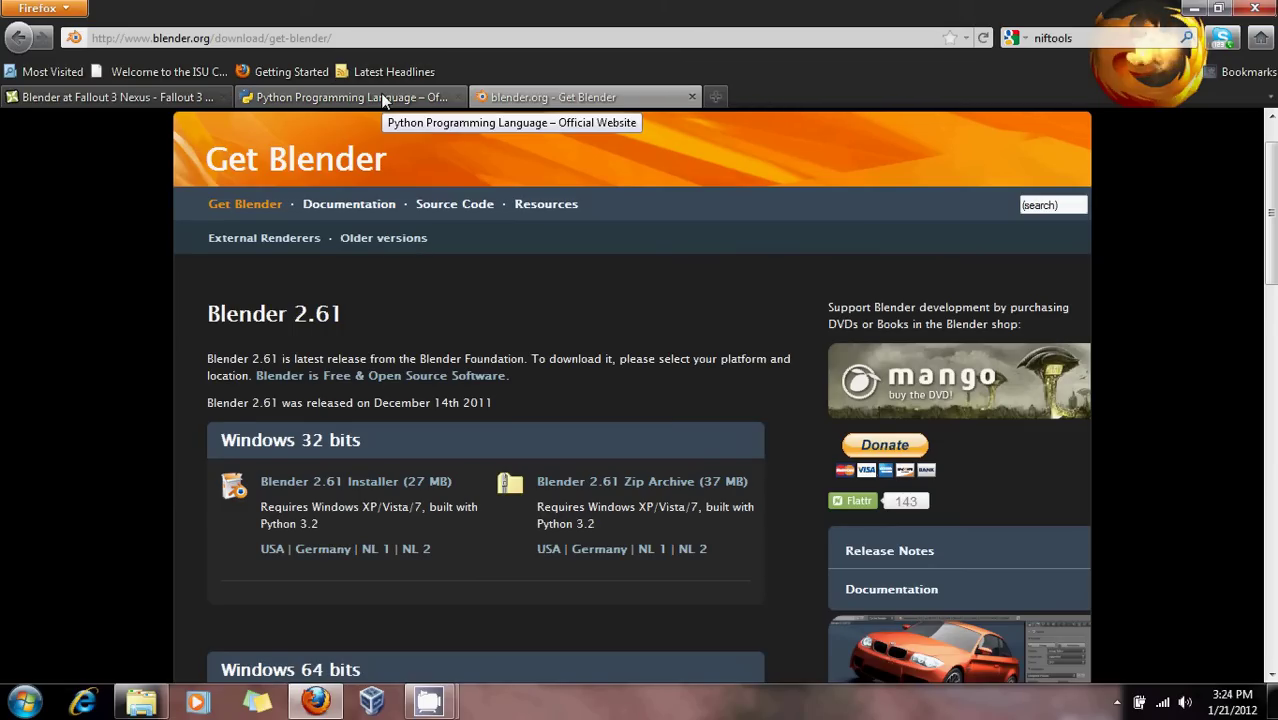
Step: Select the old niftools query in the Firefox search box so it can be replaced
{"action": "left_click", "coordinate": [1116, 37]}
Step: Search Google for 'fallout 3 nexus' and open the top Fallout 3 Nexus result
{"action": "type", "text": "fallout 3 nx"}
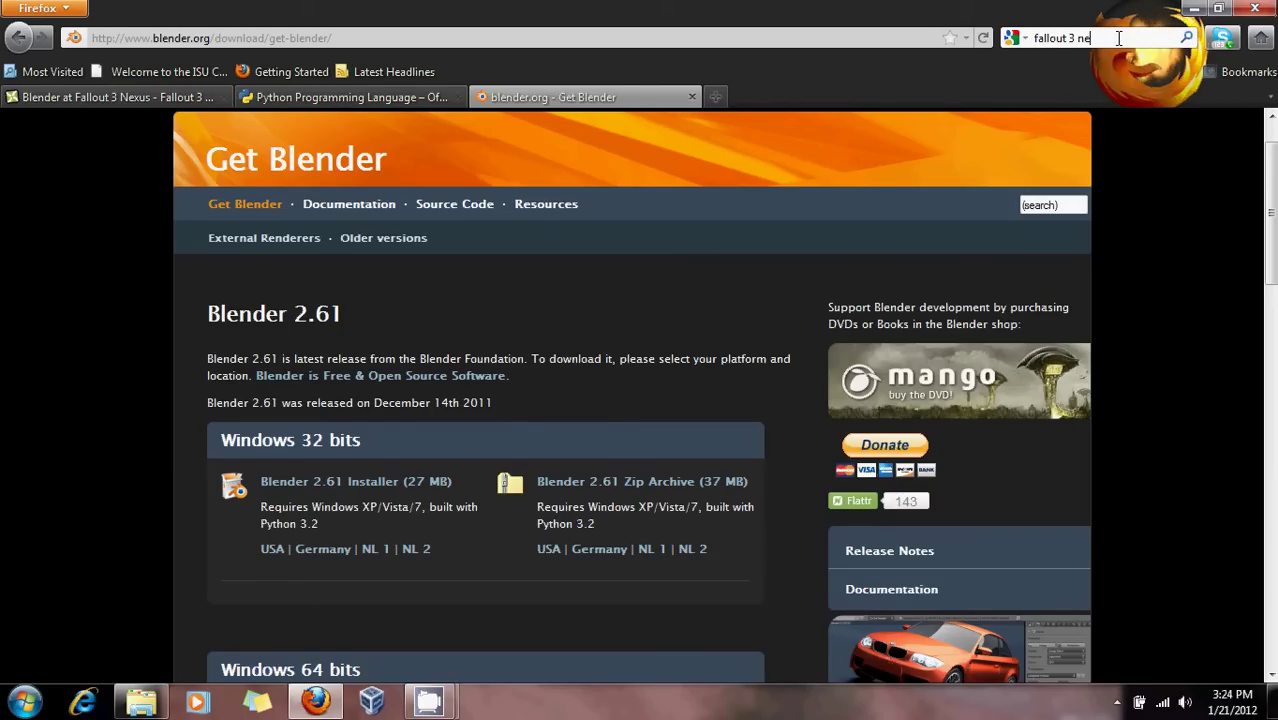
{"action": "key", "text": "Return"}
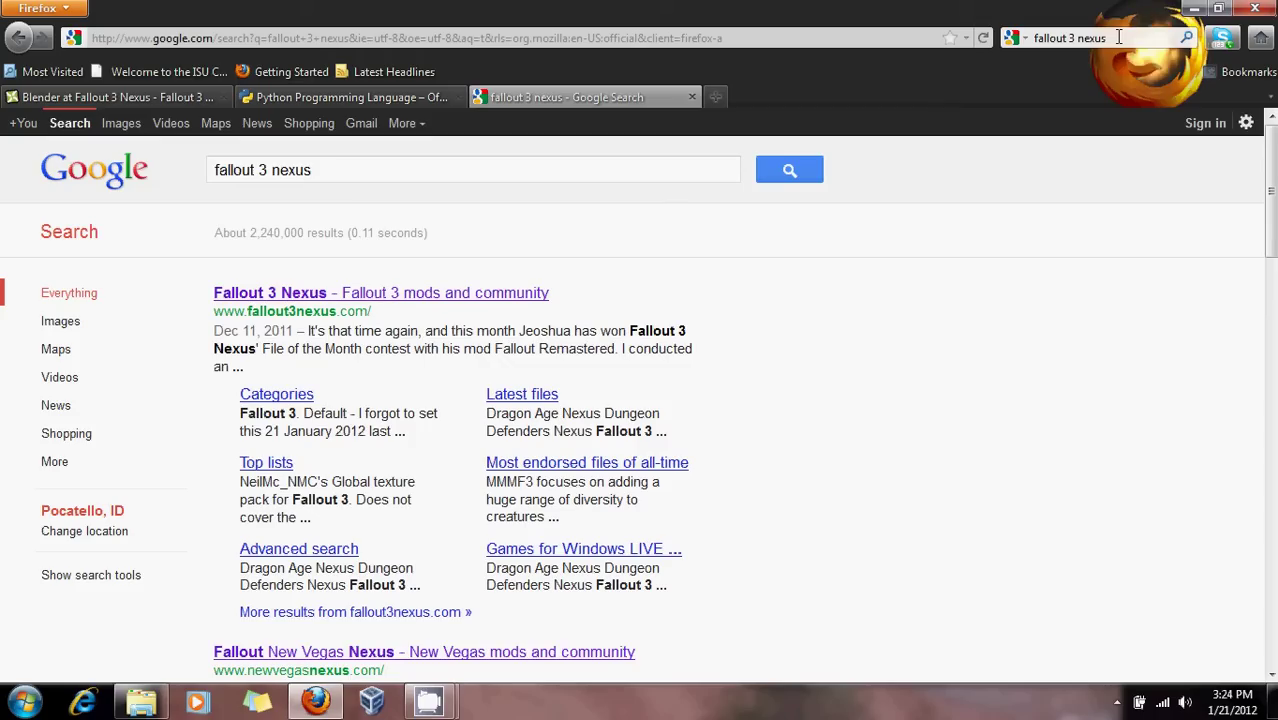
{"action": "left_click", "coordinate": [452, 296]}
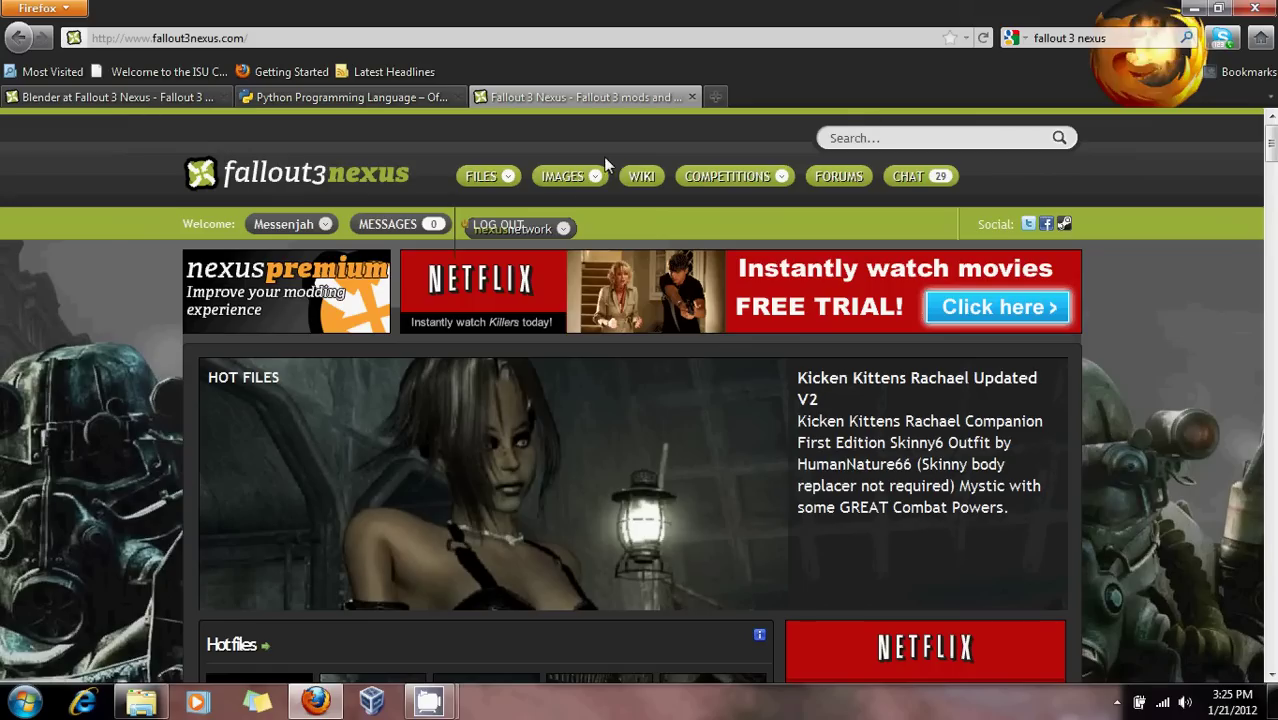
Step: Search the Fallout 3 Nexus site for 'blender' and scroll through the file results
{"action": "mouse_move", "coordinate": [512, 178]}
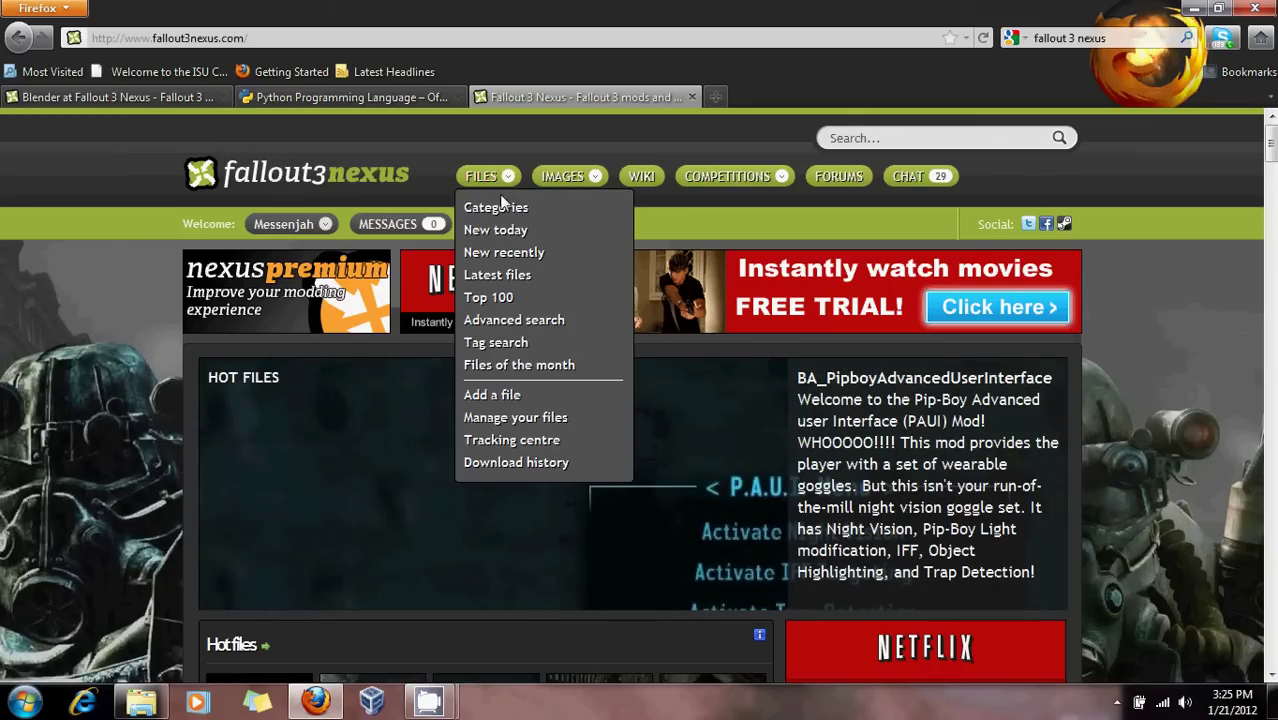
{"action": "left_click", "coordinate": [925, 140]}
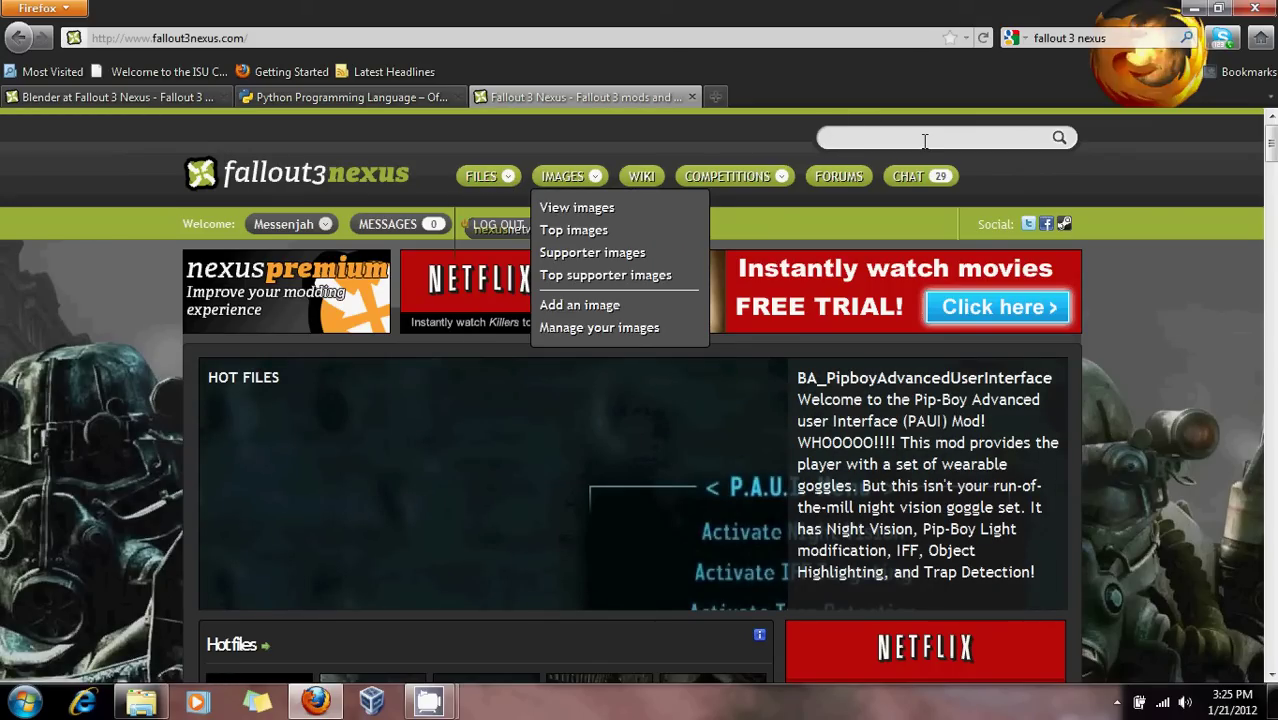
{"action": "type", "text": "b"}
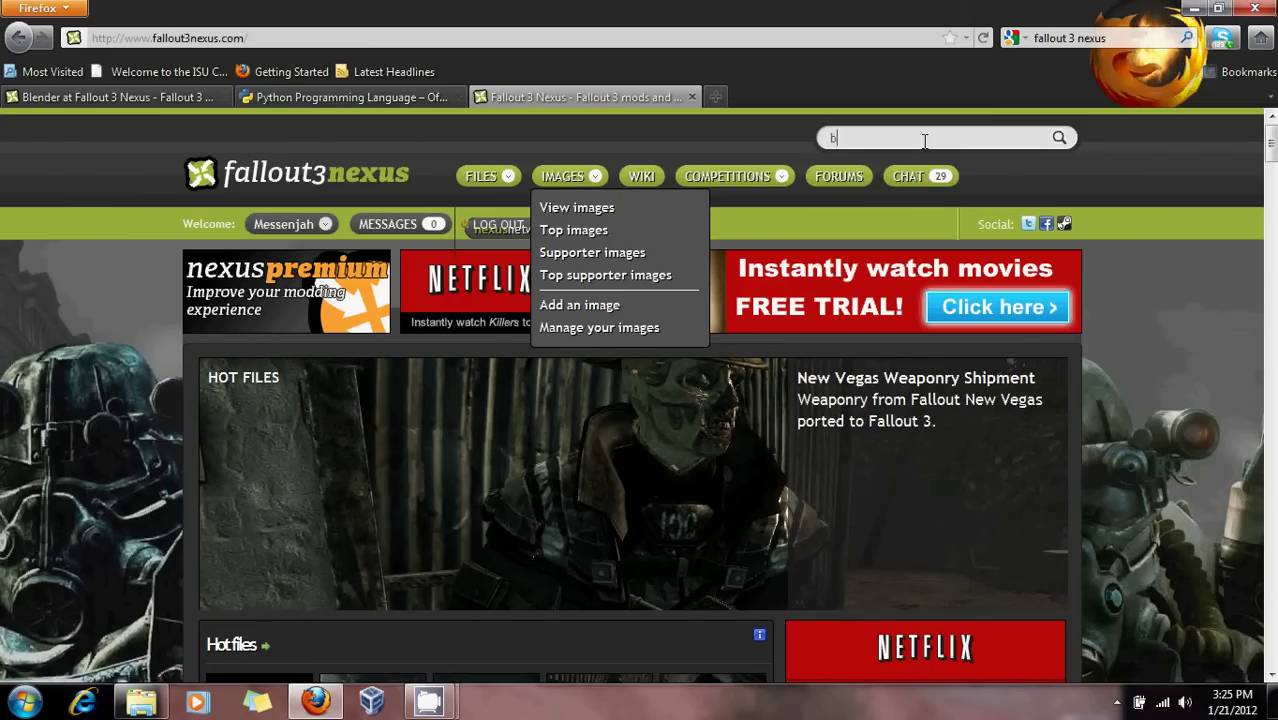
{"action": "type", "text": "lender"}
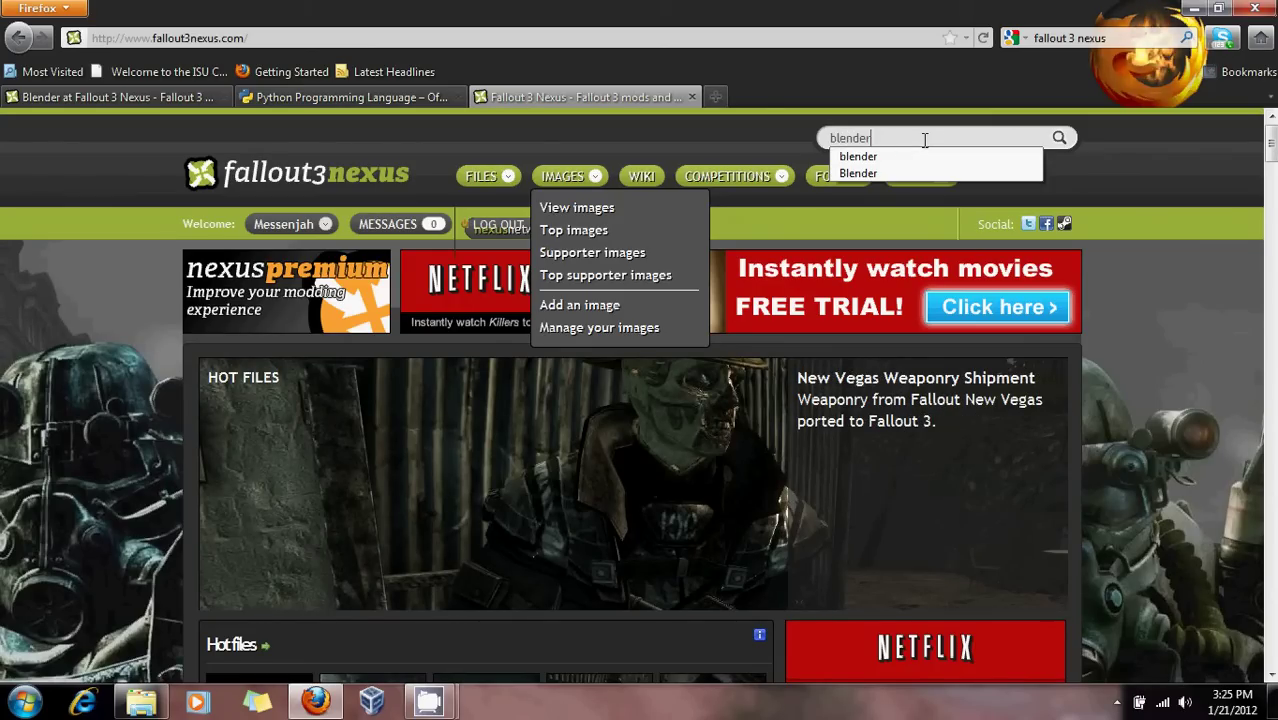
{"action": "key", "text": "Return"}
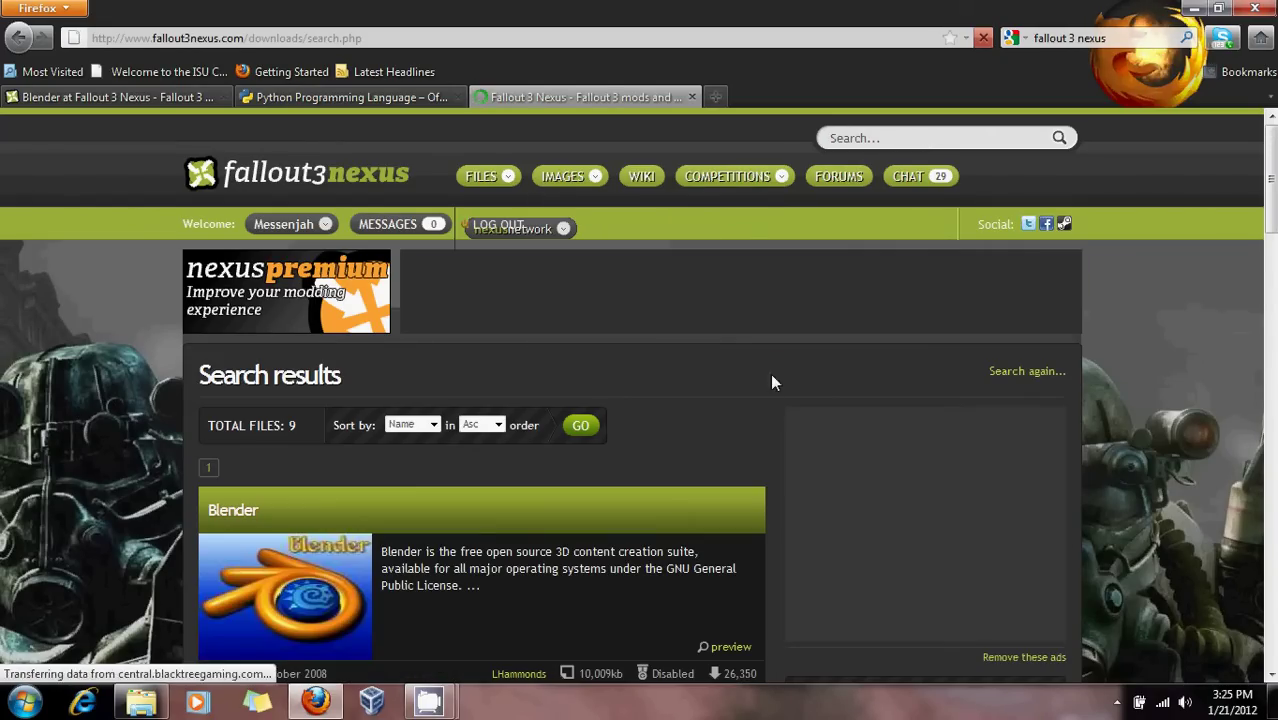
{"action": "scroll", "coordinate": [1268, 233], "scroll_direction": "down", "scroll_amount": 3}
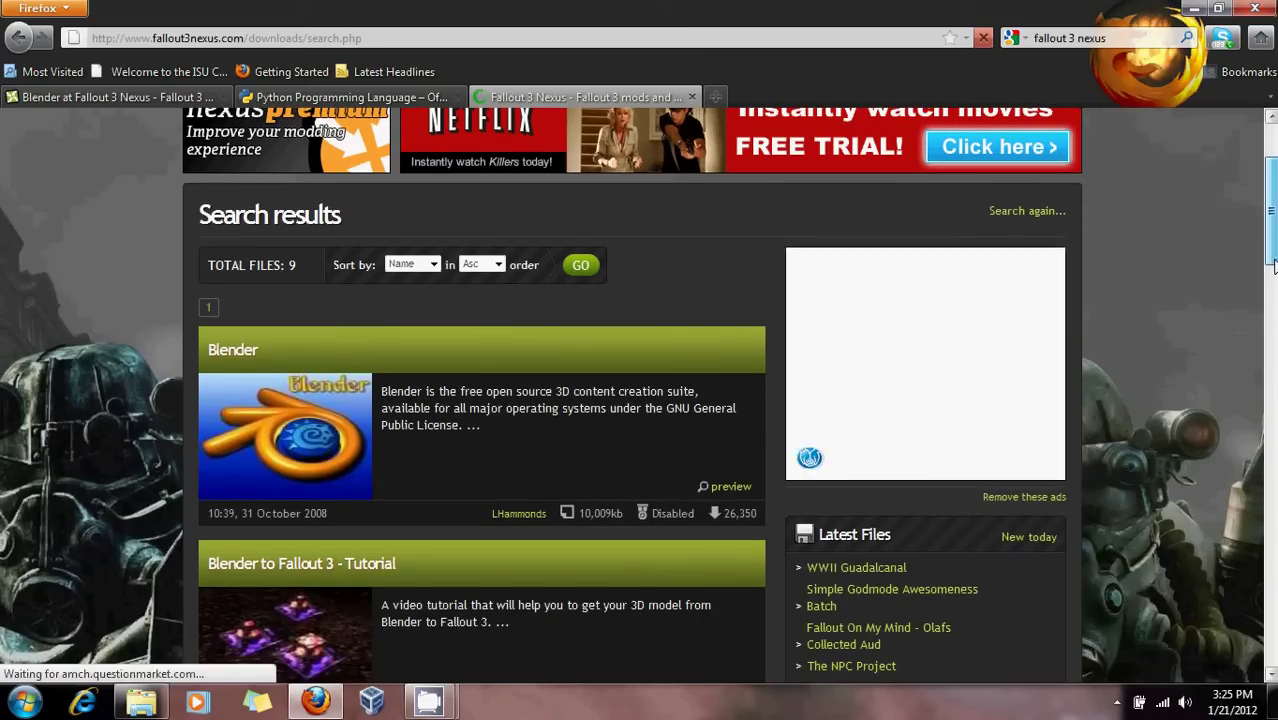
Step: Open the Blender file entry and check its required Blender version, 2.49b
{"action": "left_click", "coordinate": [238, 349]}
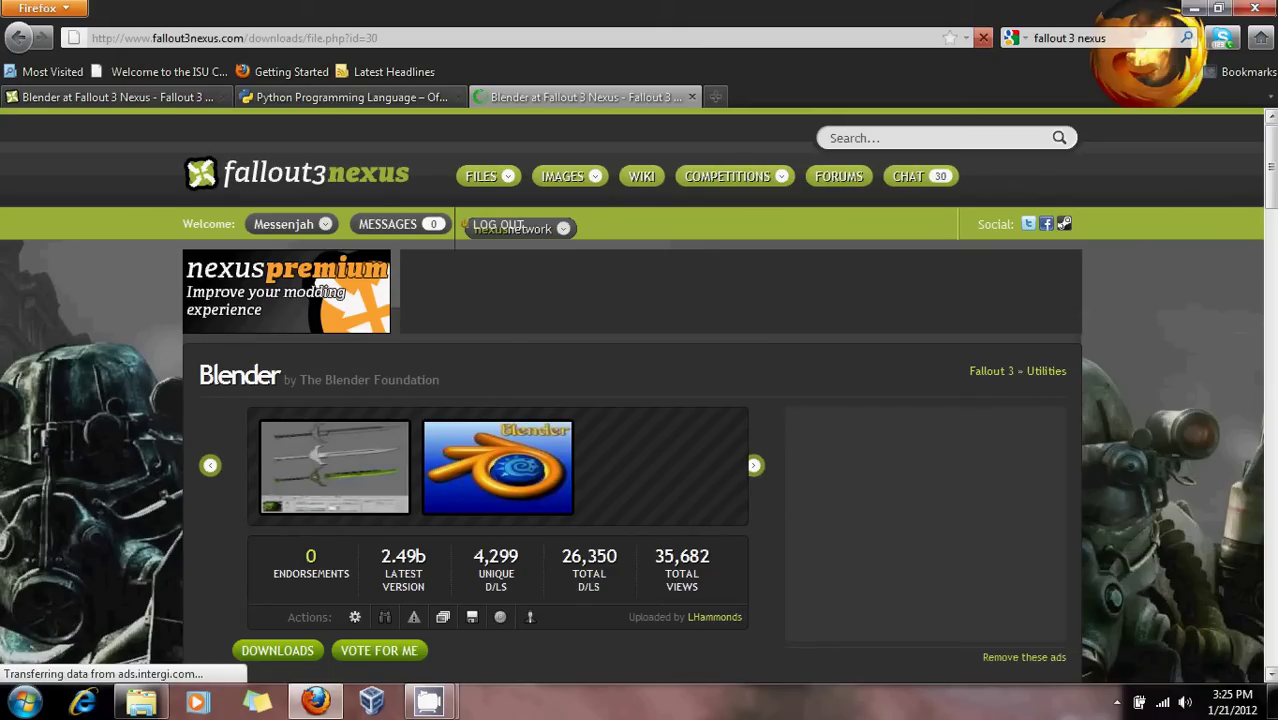
{"action": "scroll", "coordinate": [638, 397], "scroll_direction": "down", "scroll_amount": 4}
{"action": "scroll", "coordinate": [638, 397], "scroll_direction": "down", "scroll_amount": 1}
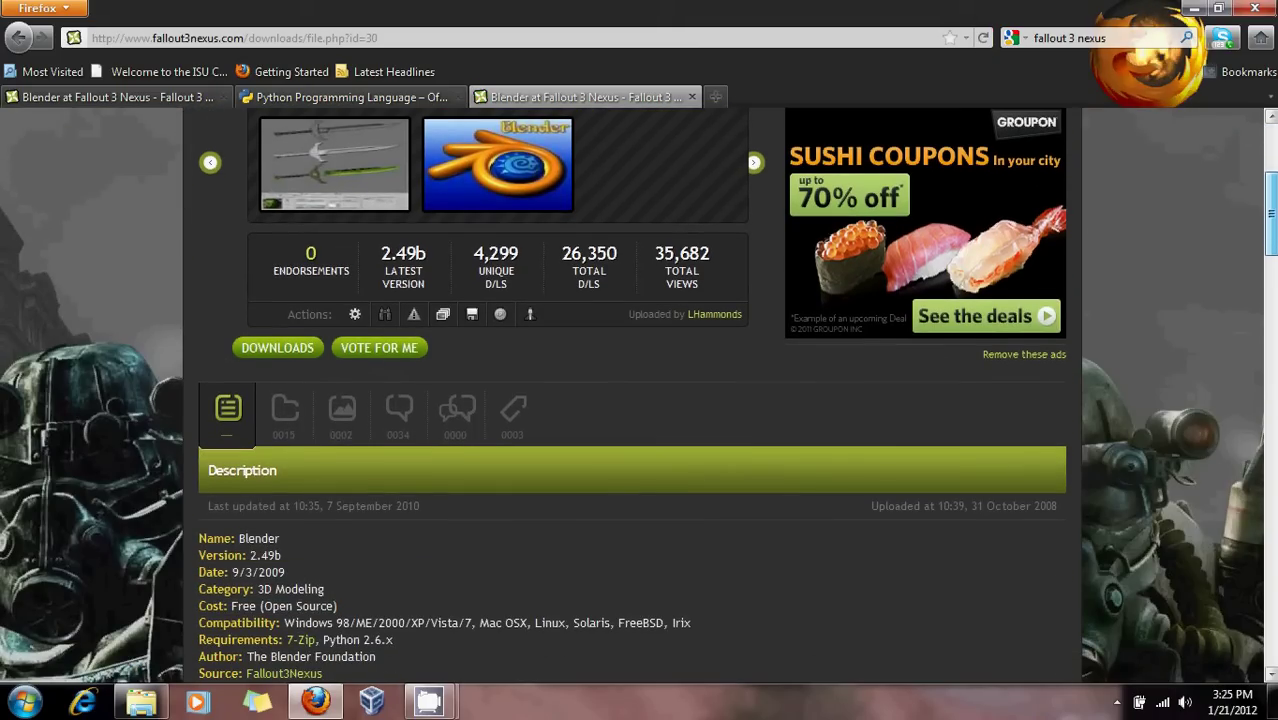
{"action": "left_click_drag", "start_coordinate": [283, 554], "coordinate": [198, 557]}
{"action": "left_click", "coordinate": [371, 577]}
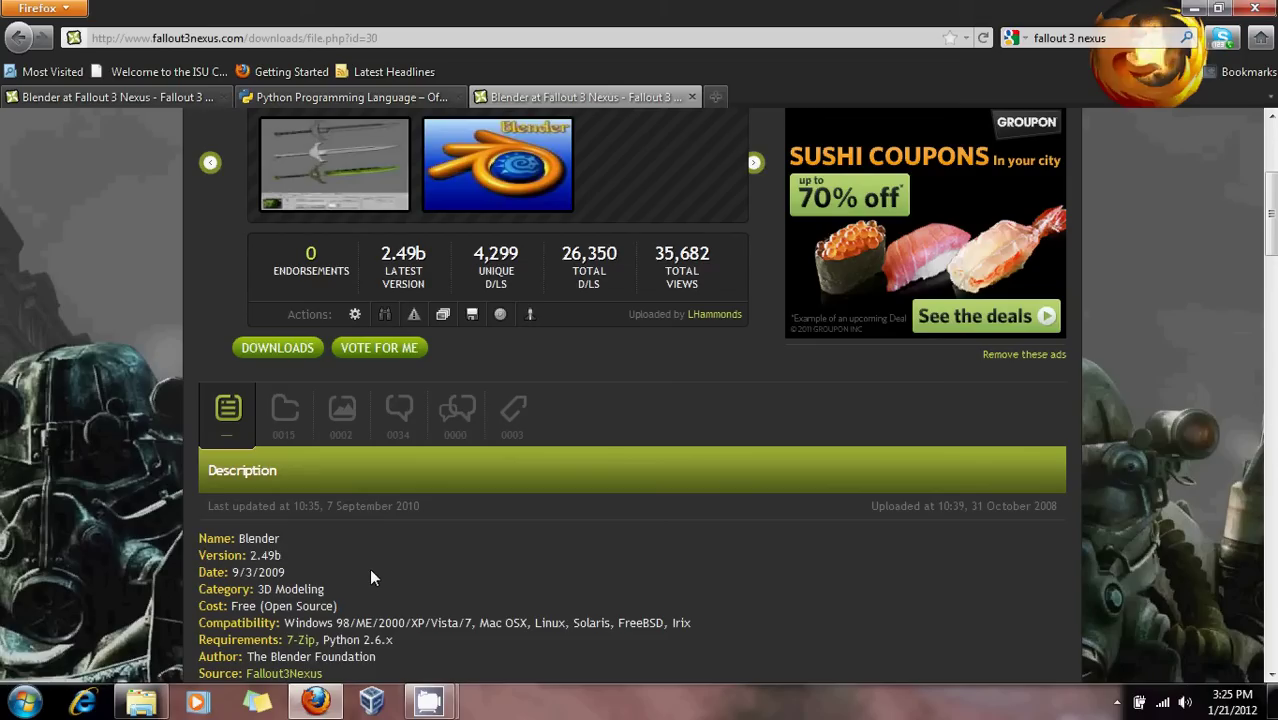
Step: Review the Blender page's files: Blender NIF Scripts 2_5_5, PyFFI 2_1_5, Python 2_6_5
{"action": "left_click", "coordinate": [285, 418]}
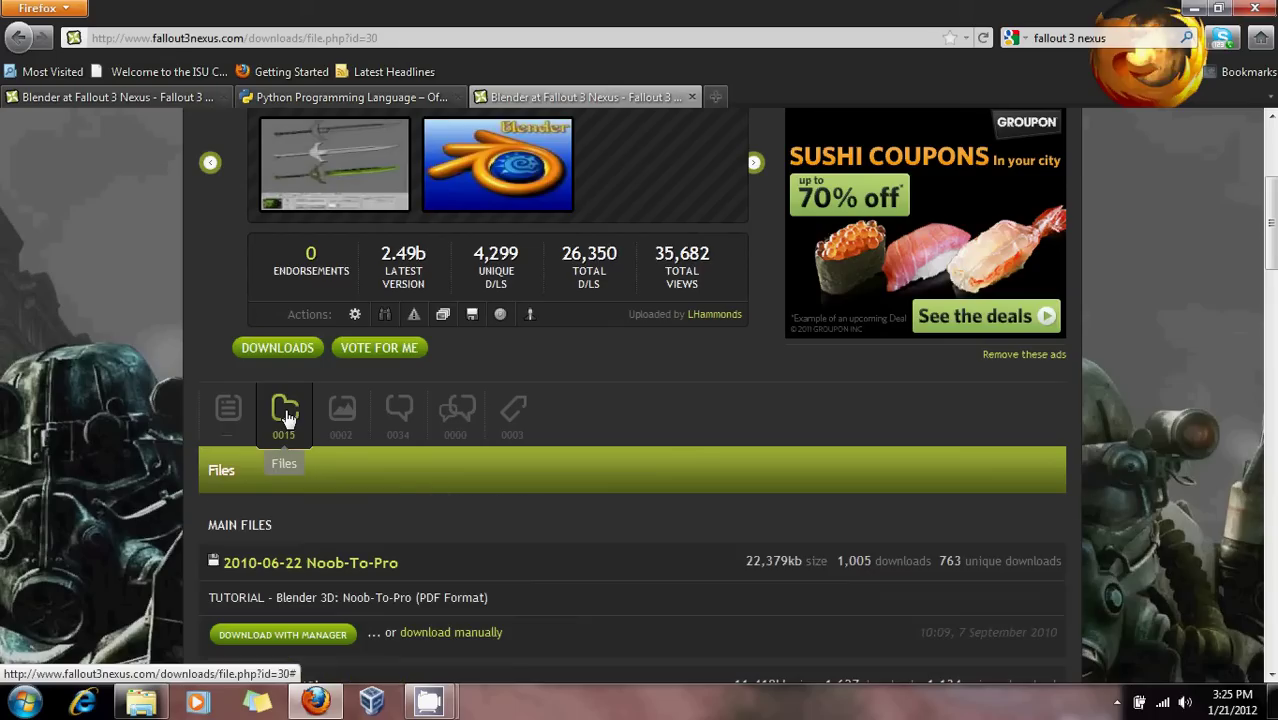
{"action": "scroll", "coordinate": [1272, 245], "scroll_direction": "down", "scroll_amount": 2}
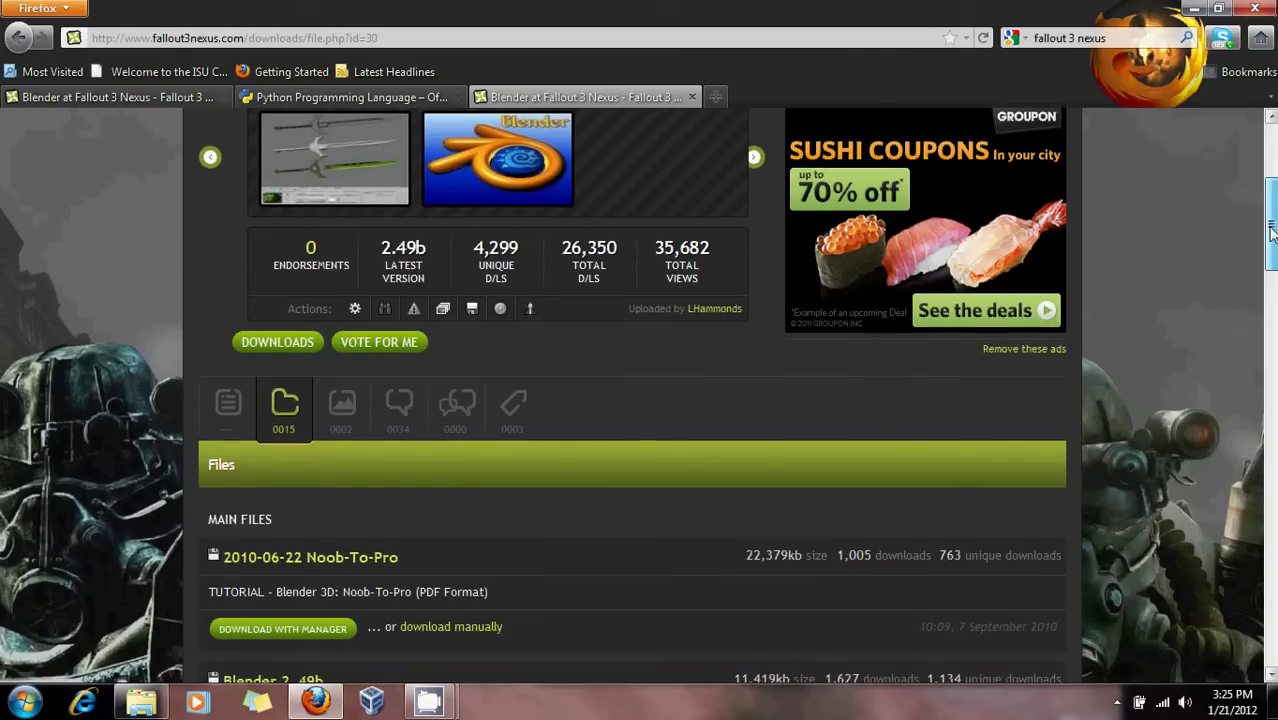
{"action": "left_click_drag", "start_coordinate": [1273, 248], "coordinate": [1272, 275]}
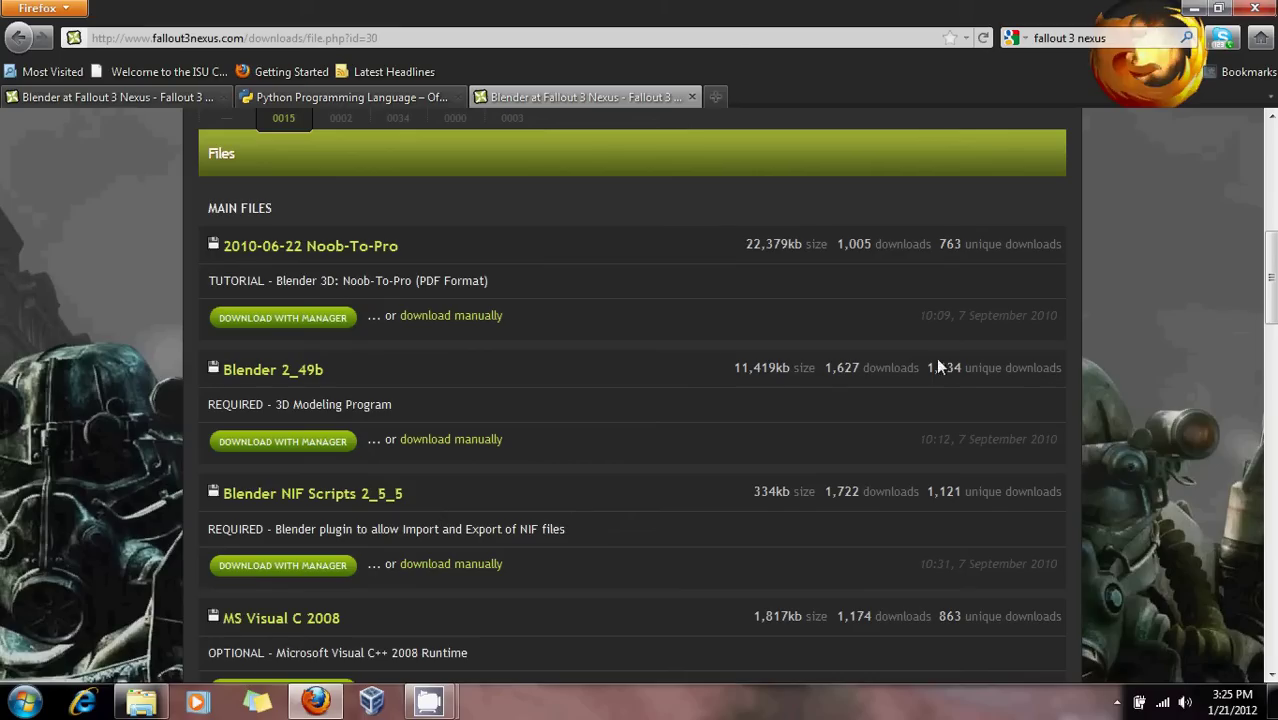
{"action": "left_click_drag", "start_coordinate": [1272, 276], "coordinate": [1272, 315]}
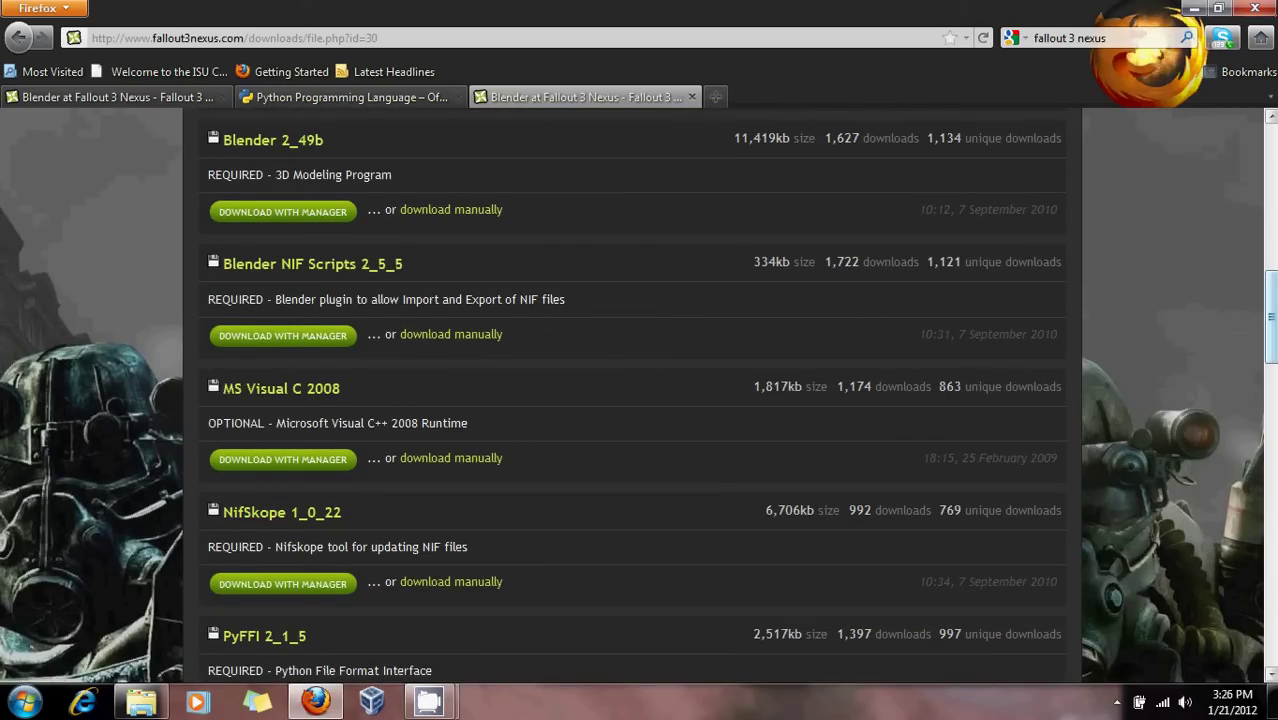
{"action": "left_click_drag", "start_coordinate": [1272, 300], "coordinate": [1272, 340]}
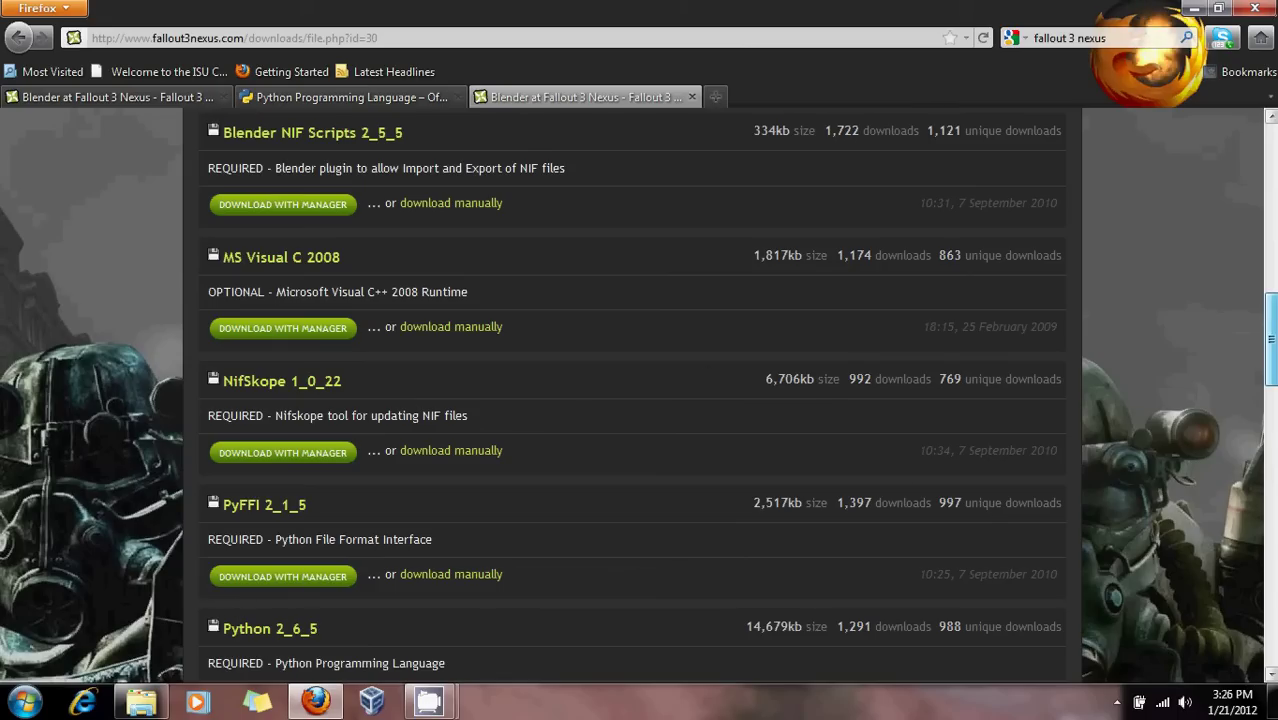
{"action": "scroll", "coordinate": [640, 400], "scroll_direction": "down", "scroll_amount": 4}
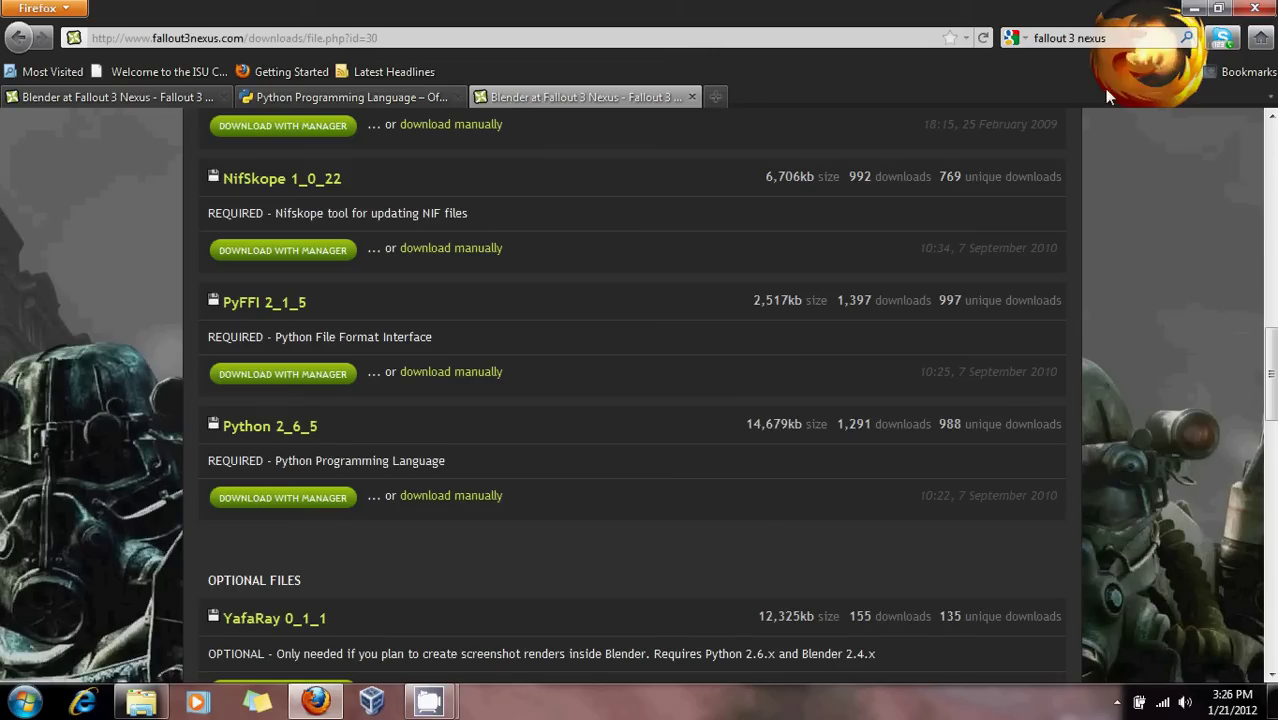
Step: Replace the previous search with 'niftools' and run it
{"action": "left_click", "coordinate": [1109, 38]}
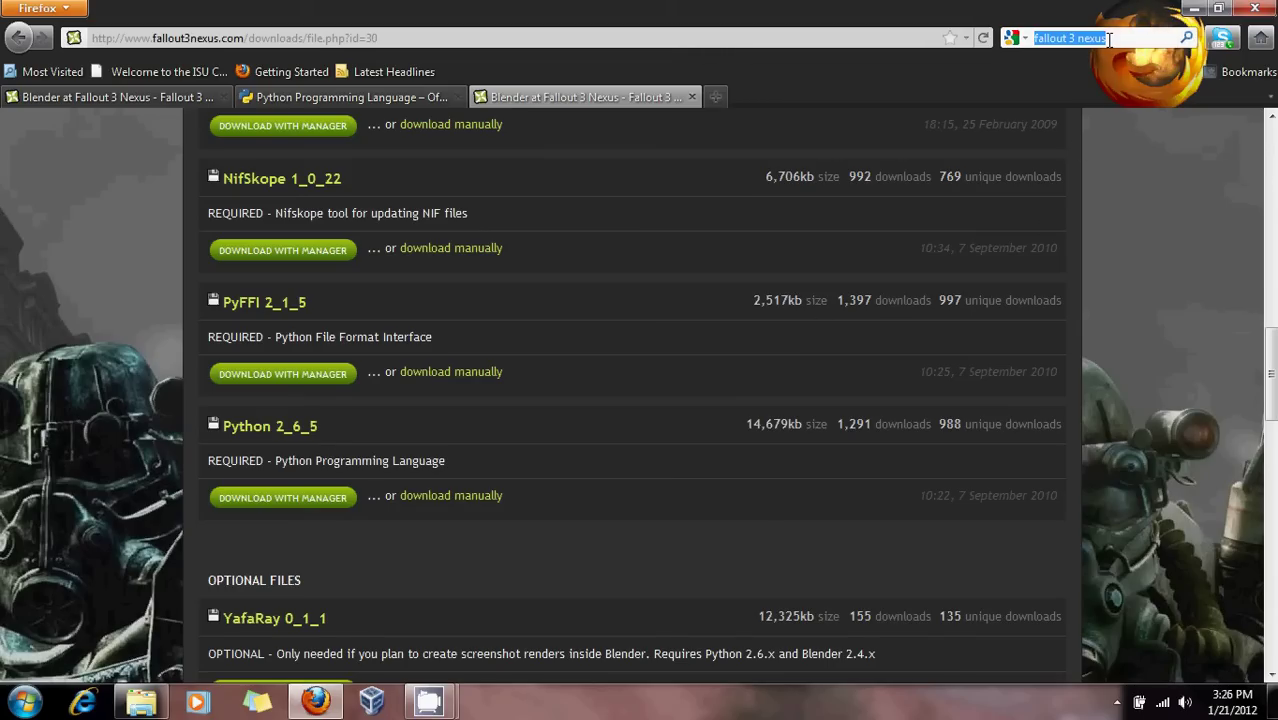
{"action": "key", "text": "End"}
{"action": "key", "text": "BackSpace"}
{"action": "key", "text": "BackSpace"}
{"action": "key", "text": "BackSpace"}
{"action": "key", "text": "BackSpace"}
{"action": "key", "text": "BackSpace"}
{"action": "key", "text": "BackSpace"}
{"action": "key", "text": "BackSpace"}
{"action": "key", "text": "BackSpace"}
{"action": "key", "text": "BackSpace"}
{"action": "key", "text": "BackSpace"}
{"action": "key", "text": "BackSpace"}
{"action": "key", "text": "BackSpace"}
{"action": "key", "text": "BackSpace"}
{"action": "key", "text": "BackSpace"}
{"action": "key", "text": "BackSpace"}
{"action": "type", "text": "niftools"}
{"action": "key", "text": "Return"}
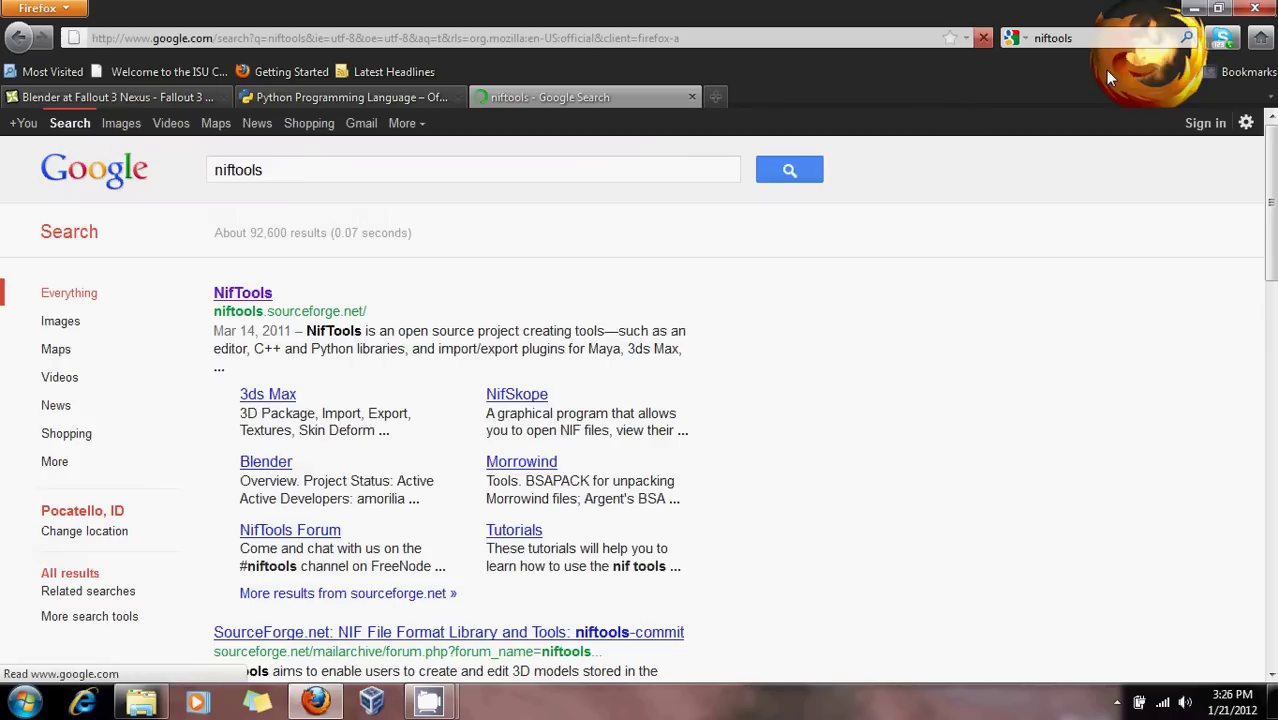
Step: Open the NifTools project wiki and go to its SourceForge downloads page
{"action": "left_click", "coordinate": [242, 293]}
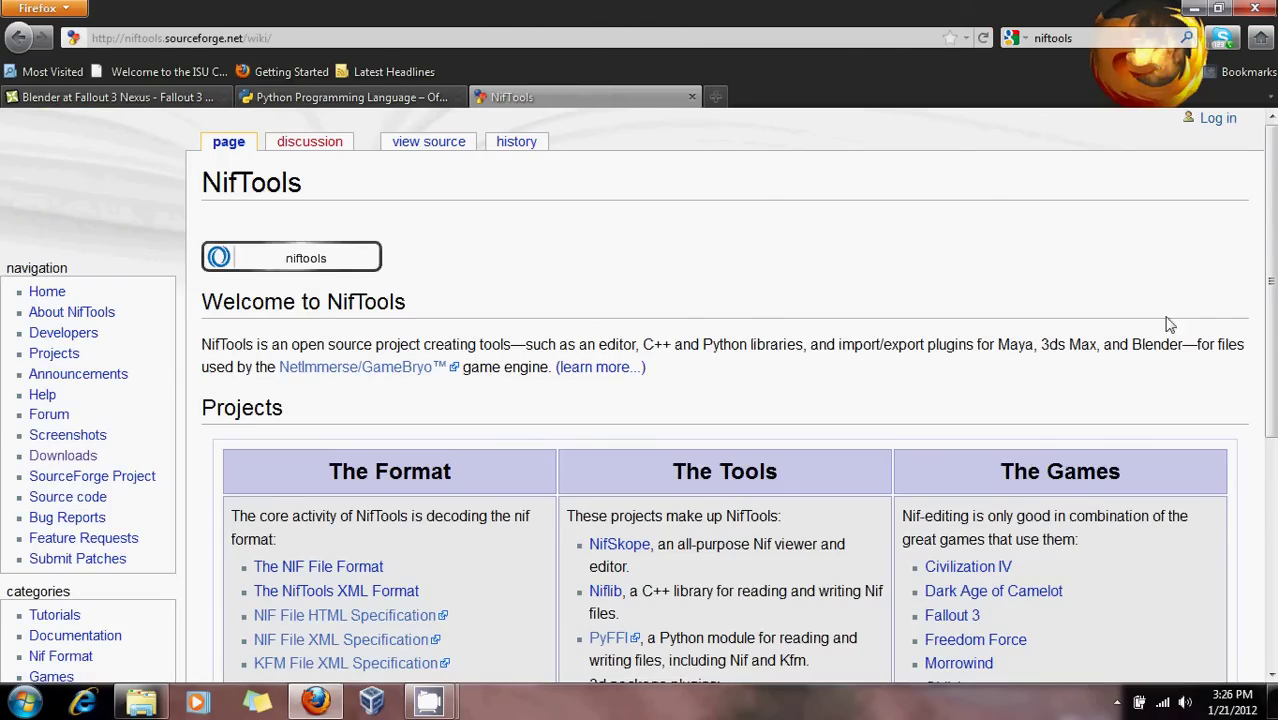
{"action": "scroll", "coordinate": [760, 340], "scroll_direction": "down", "scroll_amount": 1}
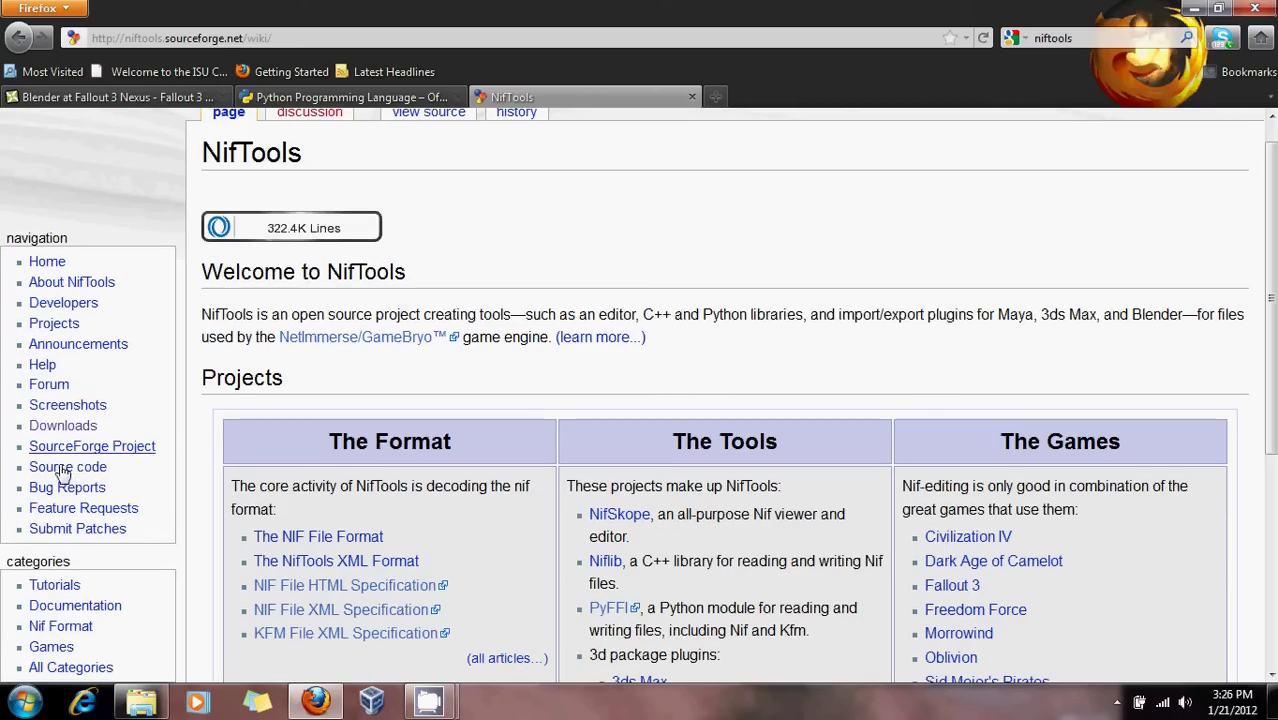
{"action": "left_click", "coordinate": [66, 428]}
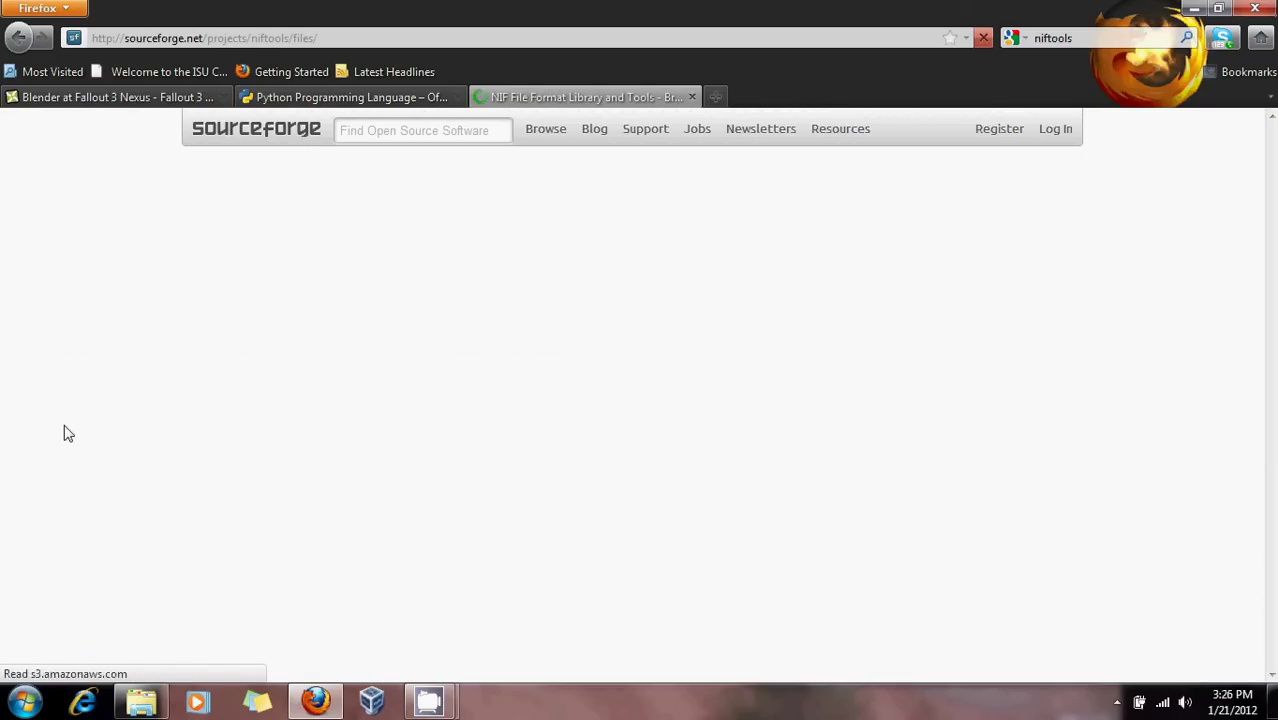
{"action": "scroll", "coordinate": [567, 363], "scroll_direction": "down", "scroll_amount": 2}
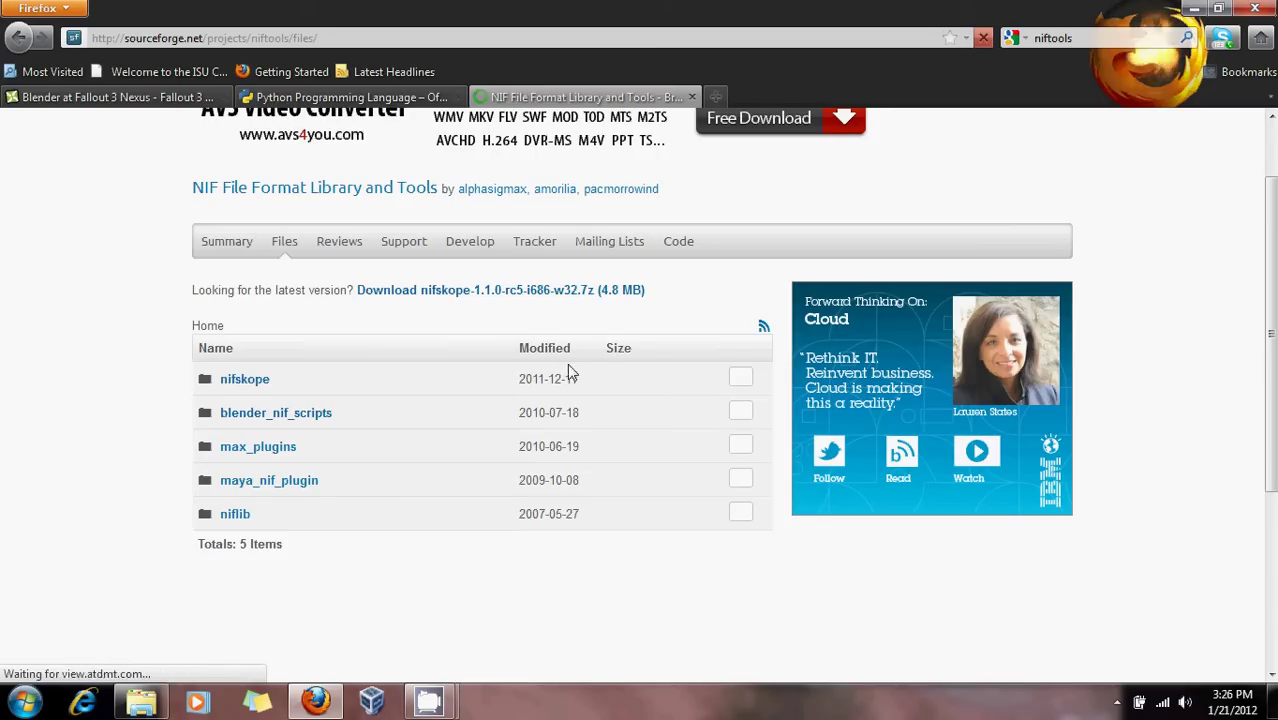